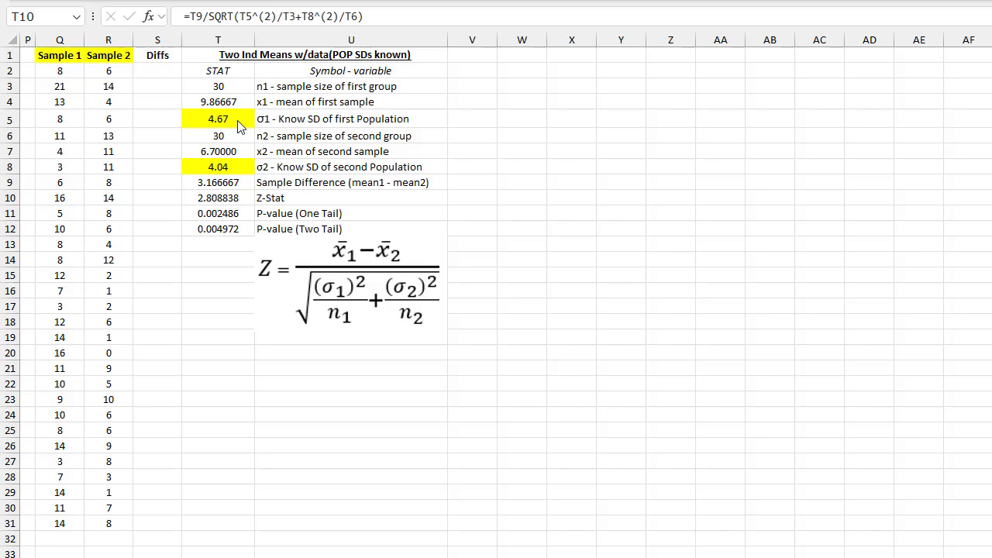
# - Check the highlighted input cells: the known population SDs in T5 and T8 and the Sample 1 and Sample 2 columns
pyautogui.click(228, 115)
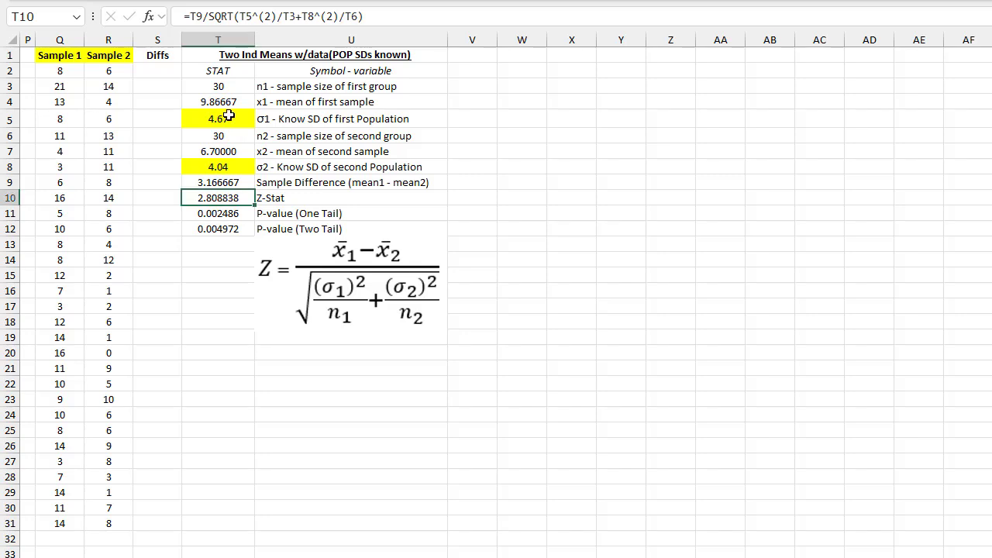
pyautogui.click(229, 115)
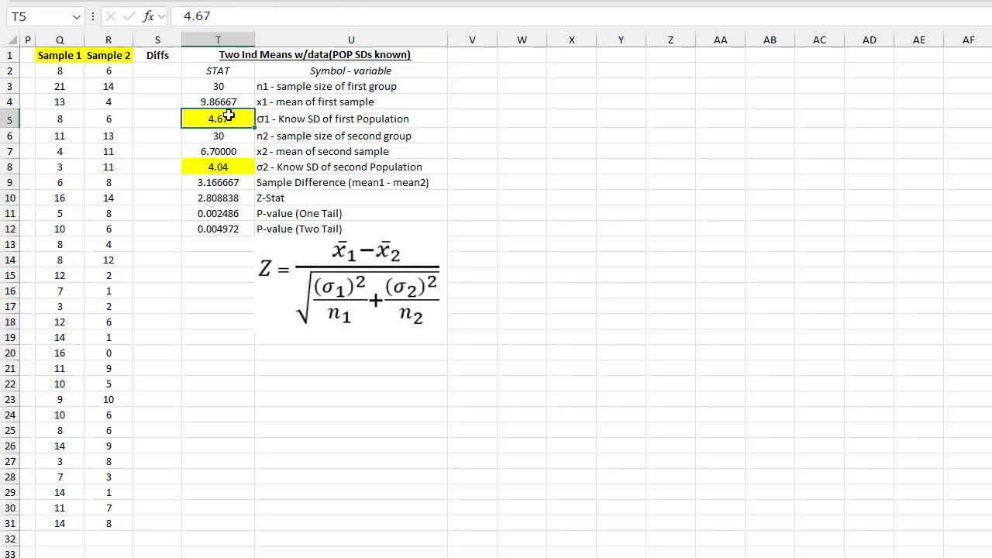
pyautogui.click(236, 167)
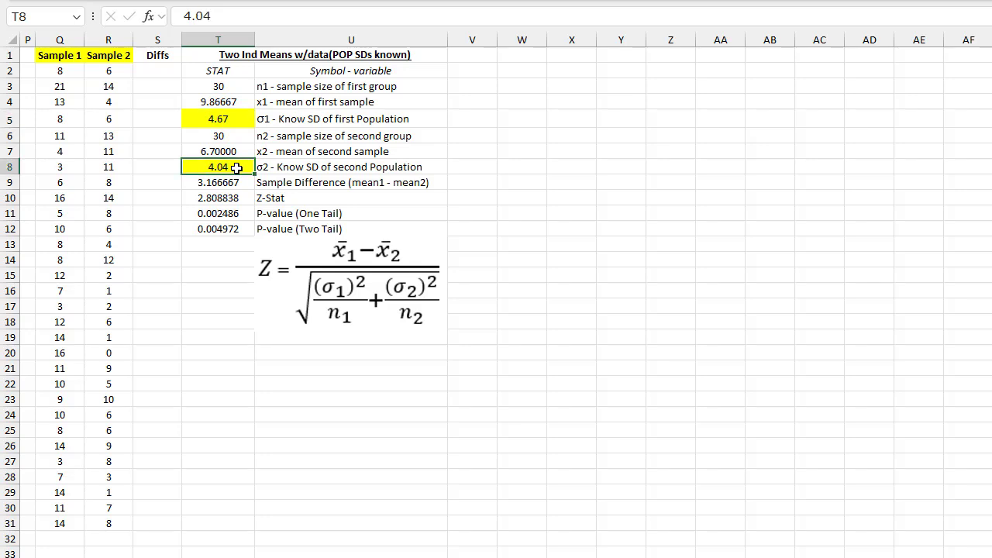
pyautogui.click(67, 84)
pyautogui.click(106, 84)
pyautogui.click(52, 56)
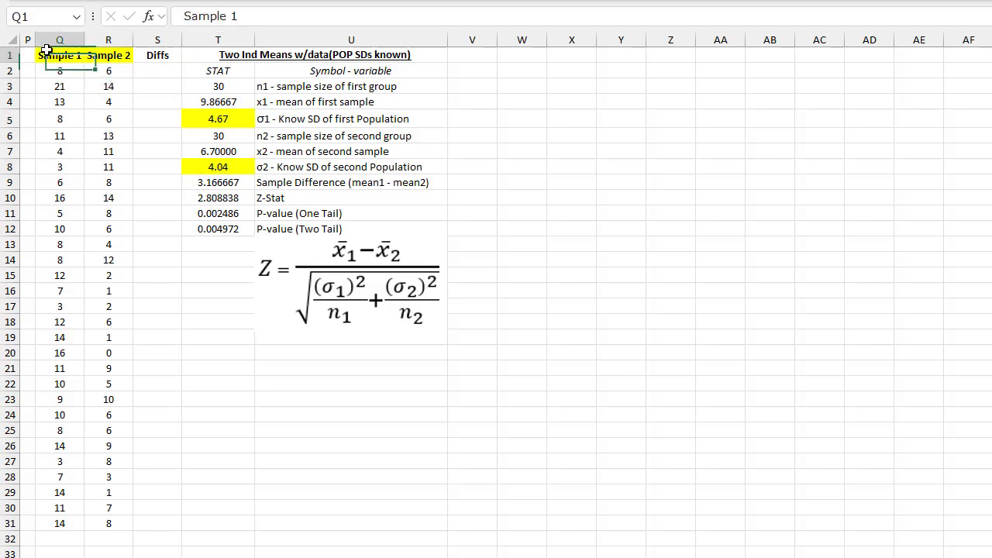
pyautogui.click(117, 53)
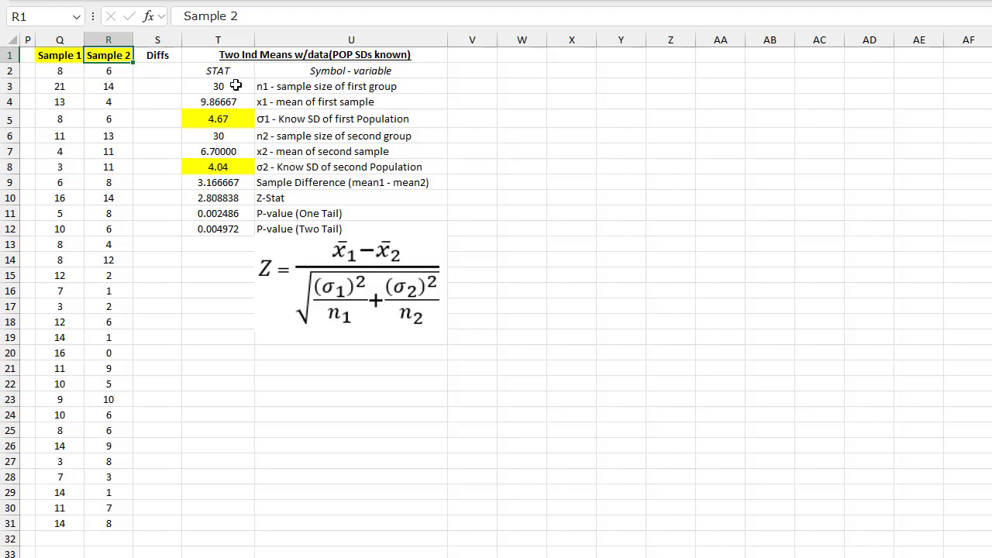
# - Inspect the sample size and mean formulas for both groups in T3, T4, T6 and T7, plus the two known population SDs
pyautogui.click(264, 99)
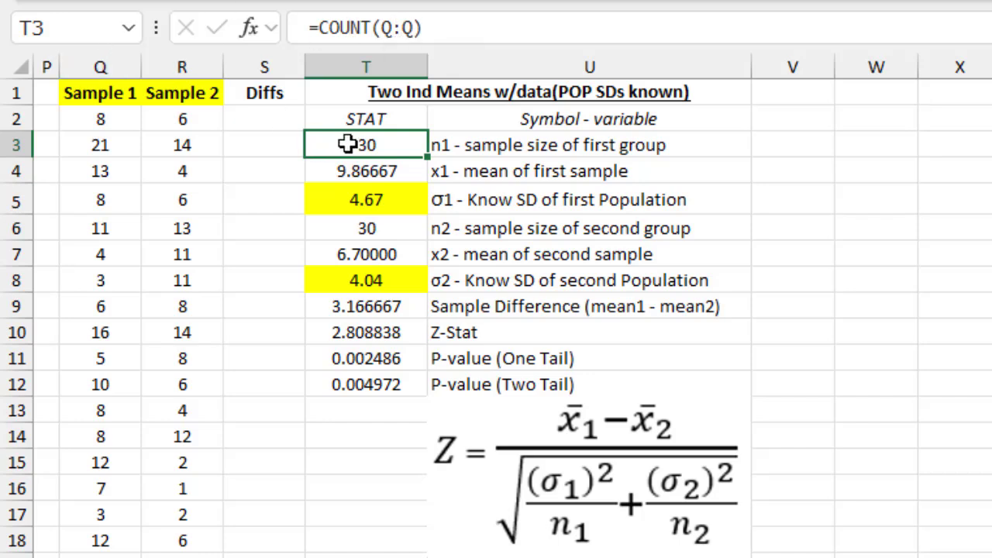
pyautogui.click(383, 164)
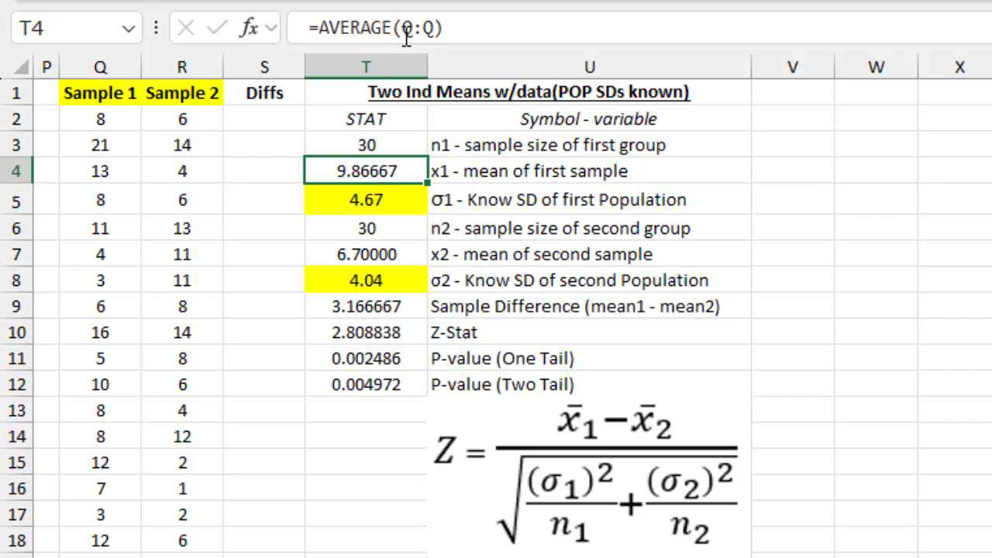
pyautogui.click(393, 230)
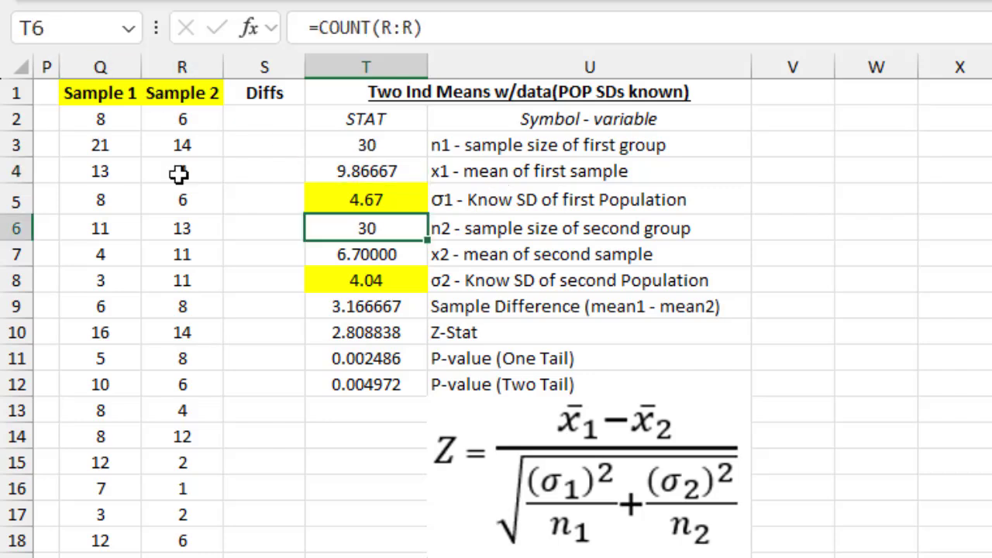
pyautogui.click(385, 251)
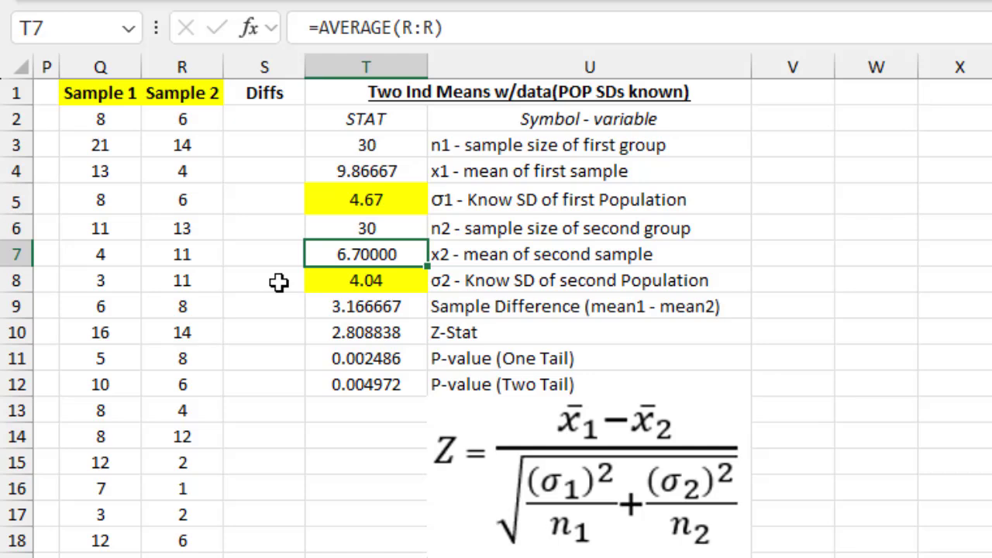
pyautogui.click(341, 203)
pyautogui.click(341, 285)
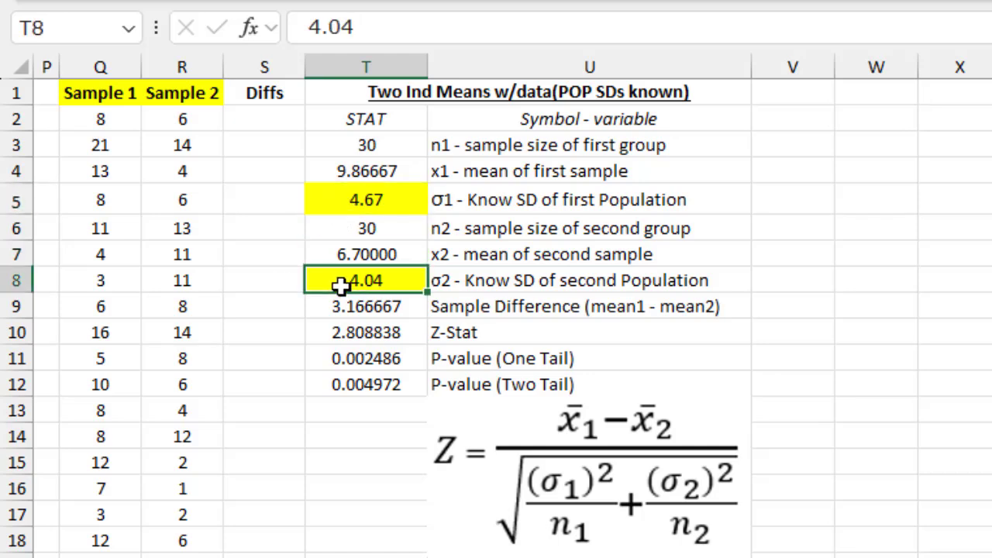
# - Inspect the Sample Difference formula in T9 and the two mean cells it references, leaving the formula as it is
pyautogui.click(369, 304)
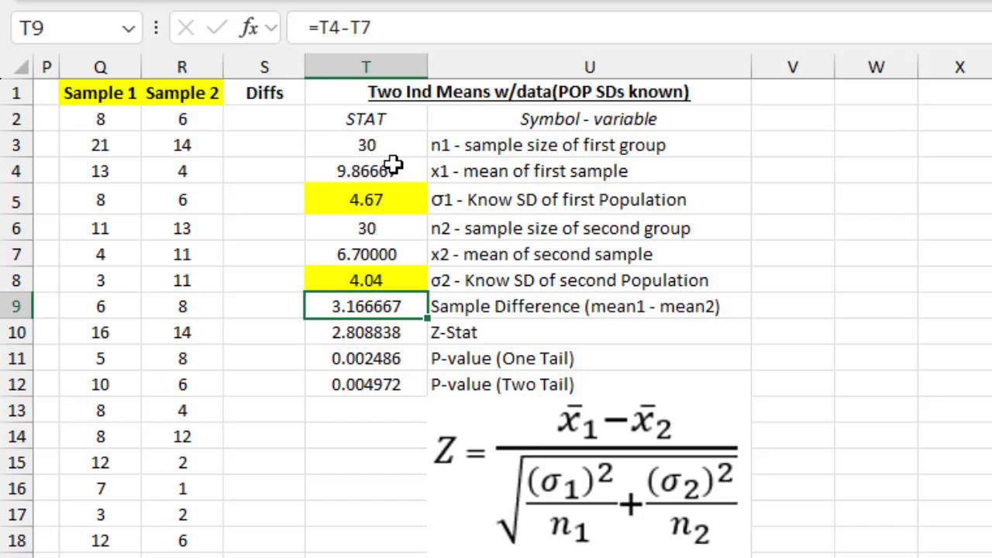
pyautogui.click(380, 27)
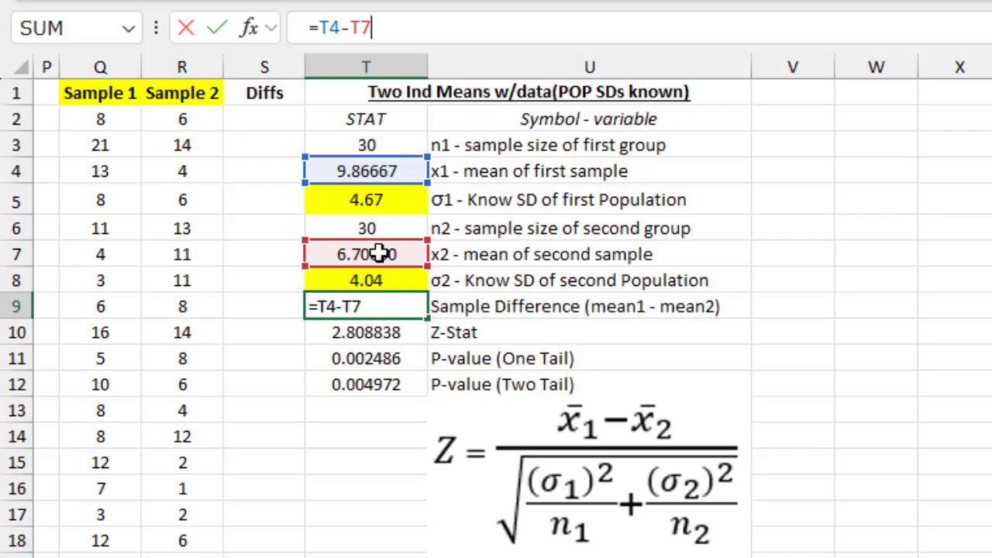
pyautogui.press('Return')
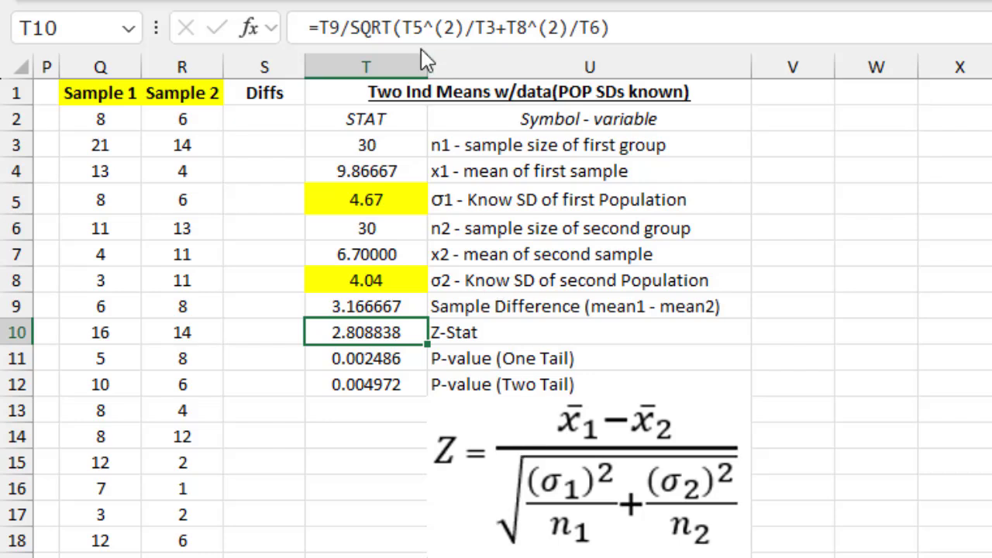
# - Trace the cells referenced by the Z-Stat formula in T10 against the pictured Z equation, without changing the formula
pyautogui.click(419, 29)
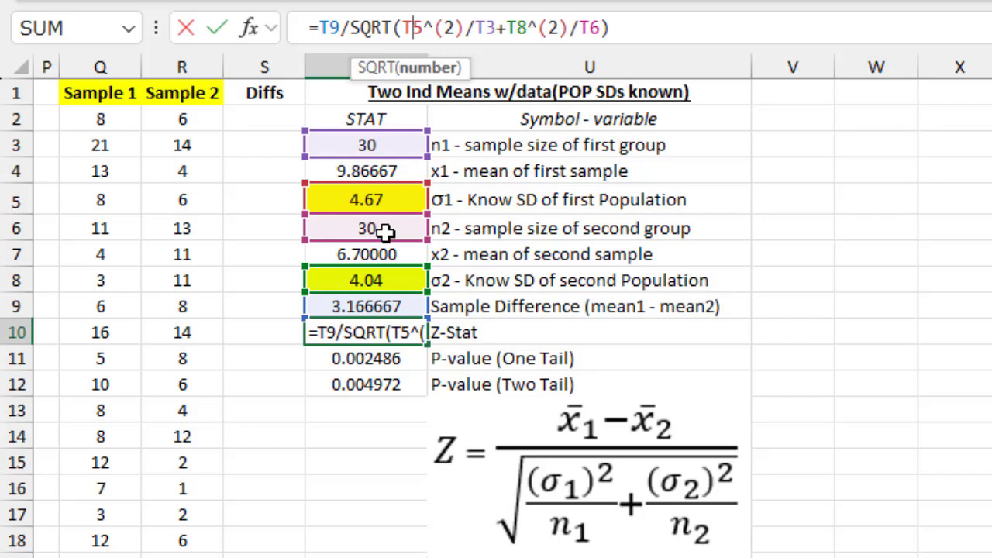
pyautogui.click(627, 28)
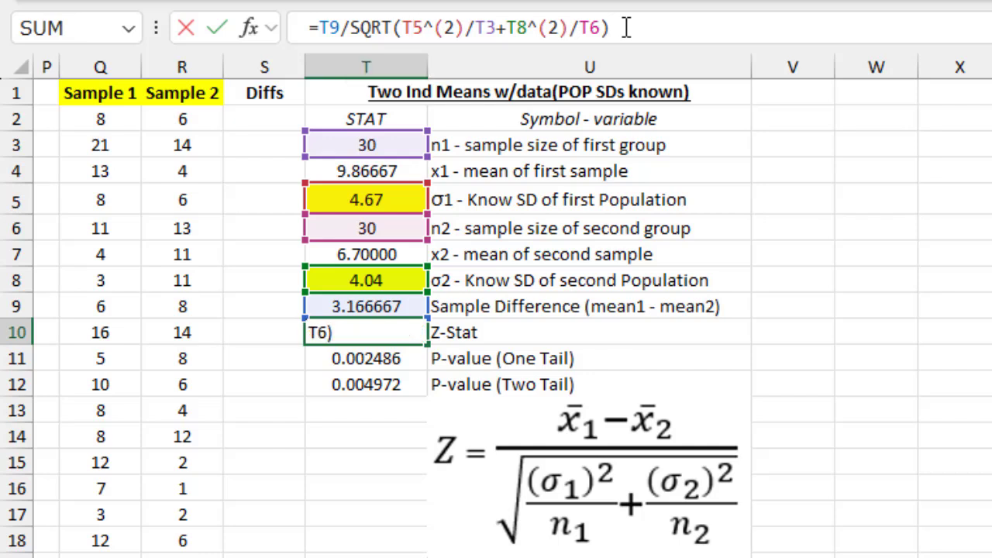
pyautogui.press('Return')
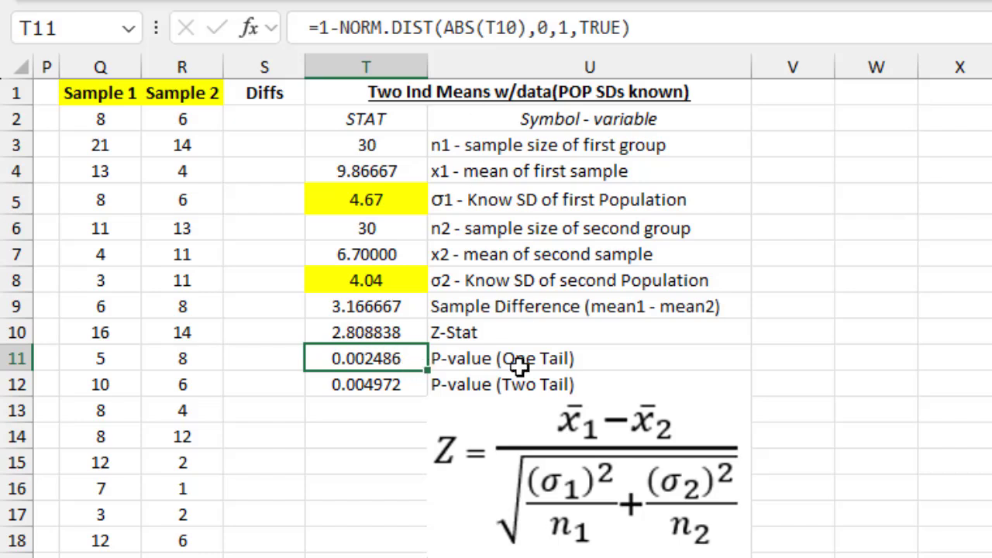
pyautogui.click(399, 332)
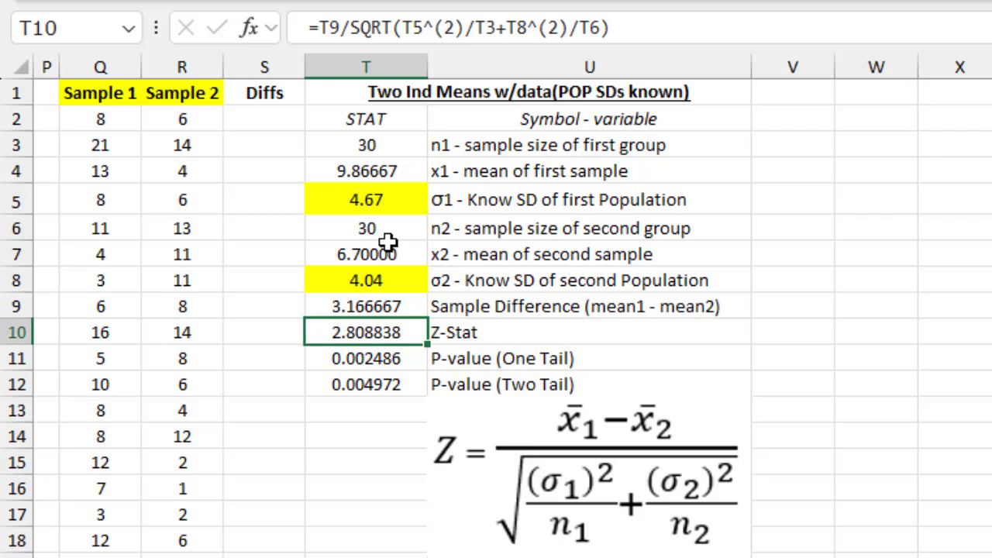
# - Examine the one-tail P-value formula in T11, focusing on its ABS(T10) argument, and keep the formula as it is
pyautogui.click(376, 362)
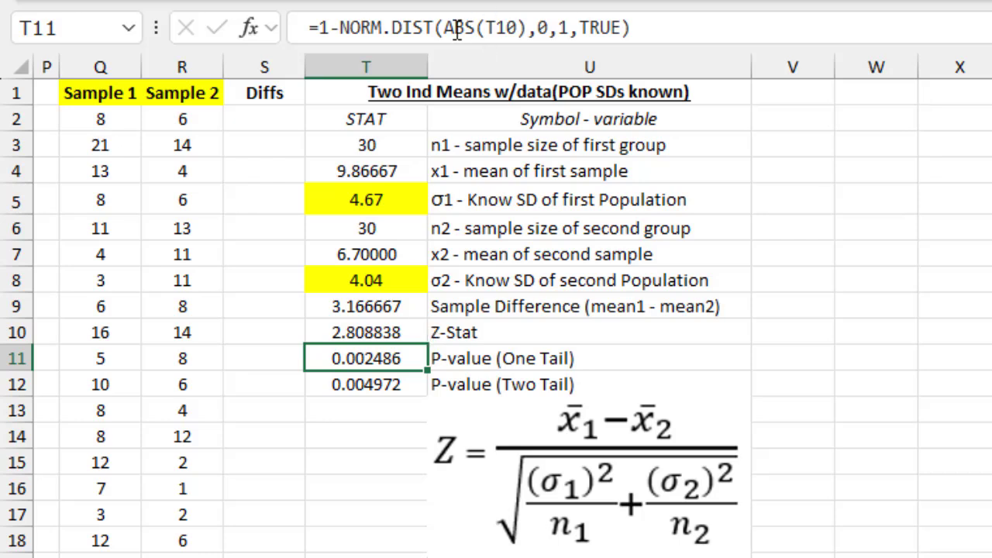
pyautogui.moveTo(443, 28); pyautogui.dragTo(529, 28)
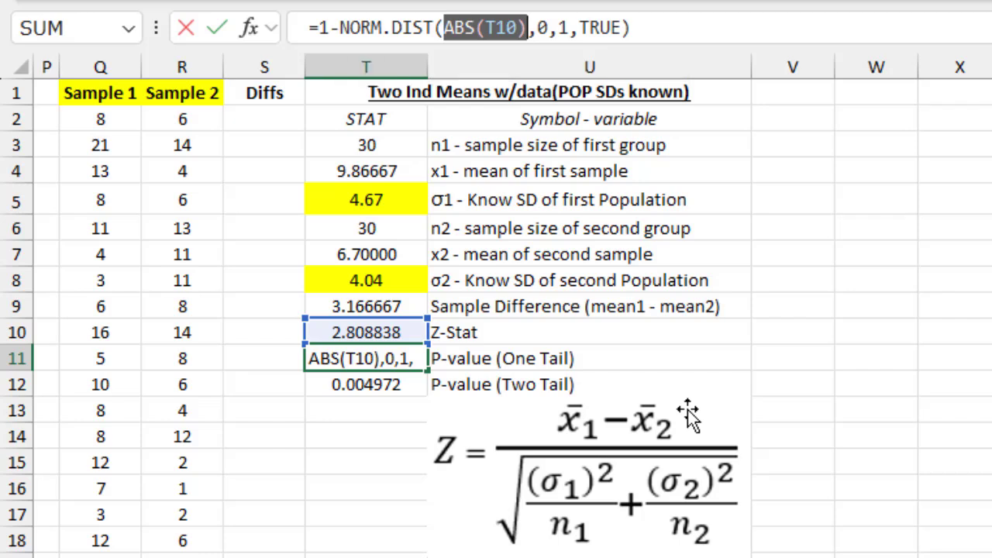
pyautogui.press('Return')
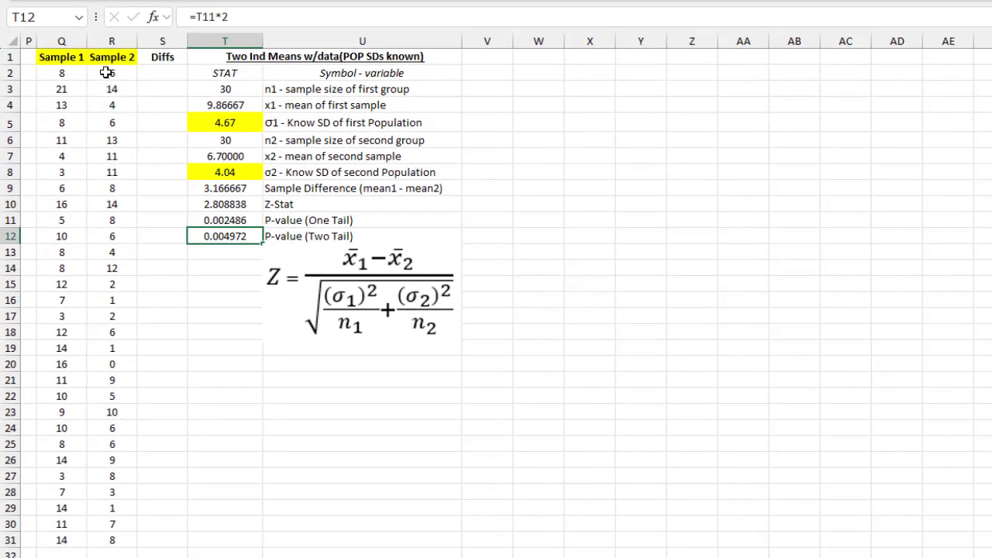
# - Swap the Sample 1 and Sample 2 values in rows 2 to 31, using column S as temporary space, and clear the Diffs heading
pyautogui.moveTo(107, 71); pyautogui.dragTo(93, 541)
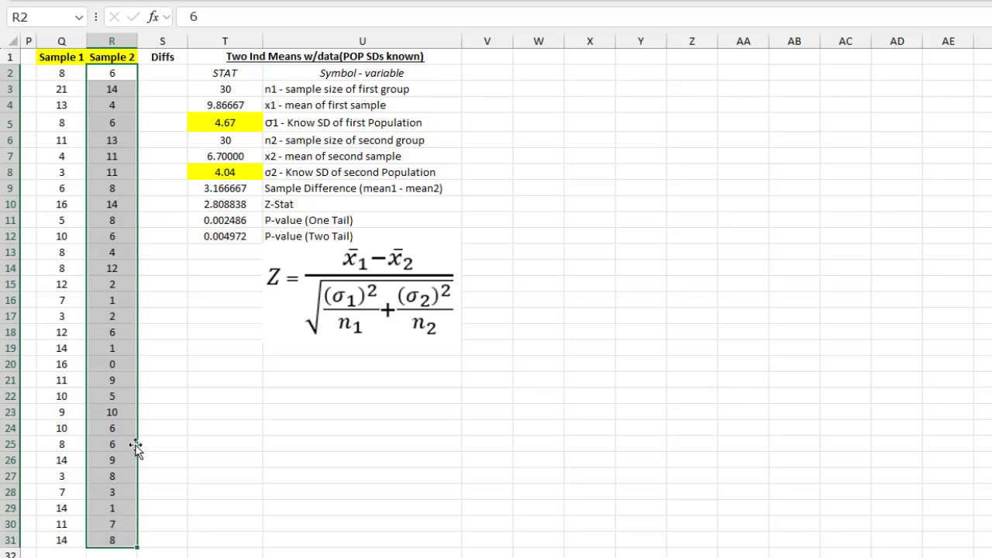
pyautogui.moveTo(137, 448); pyautogui.dragTo(146, 452)
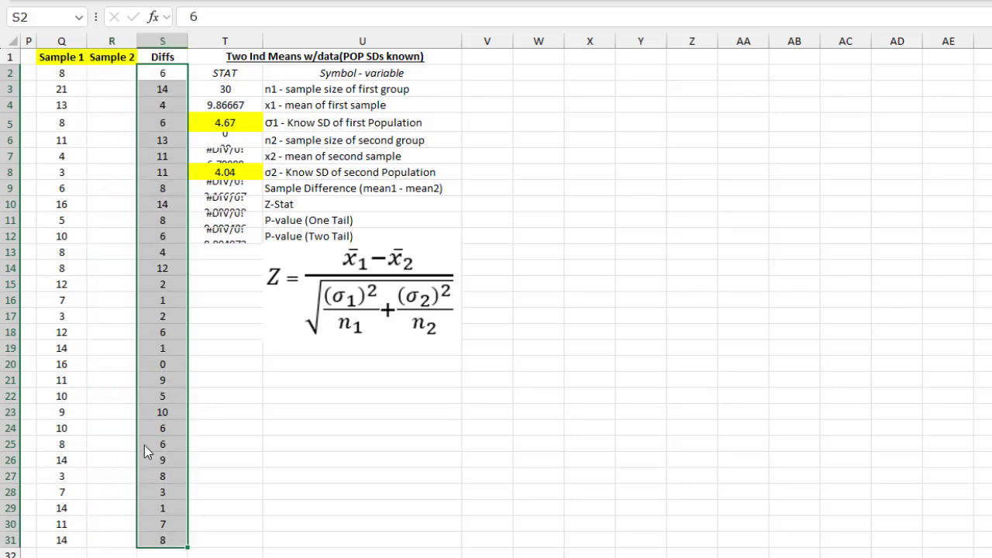
pyautogui.moveTo(58, 75); pyautogui.dragTo(50, 535)
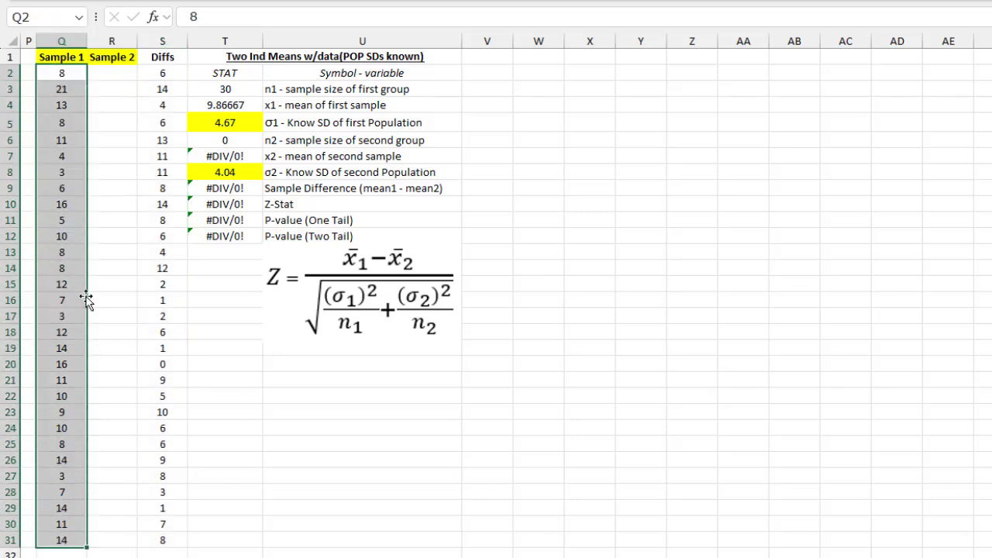
pyautogui.moveTo(84, 299); pyautogui.dragTo(113, 295)
pyautogui.moveTo(165, 73); pyautogui.dragTo(64, 505)
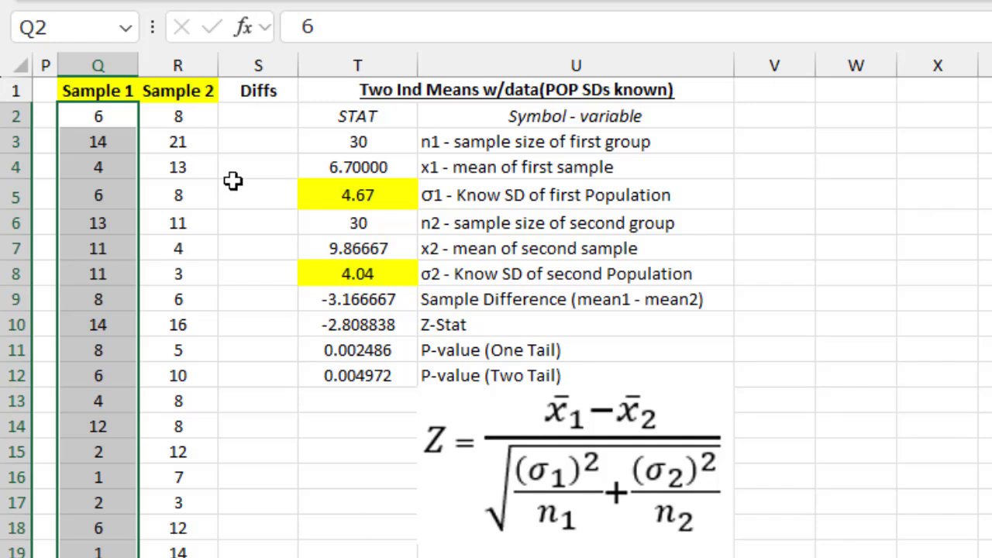
pyautogui.click(269, 92)
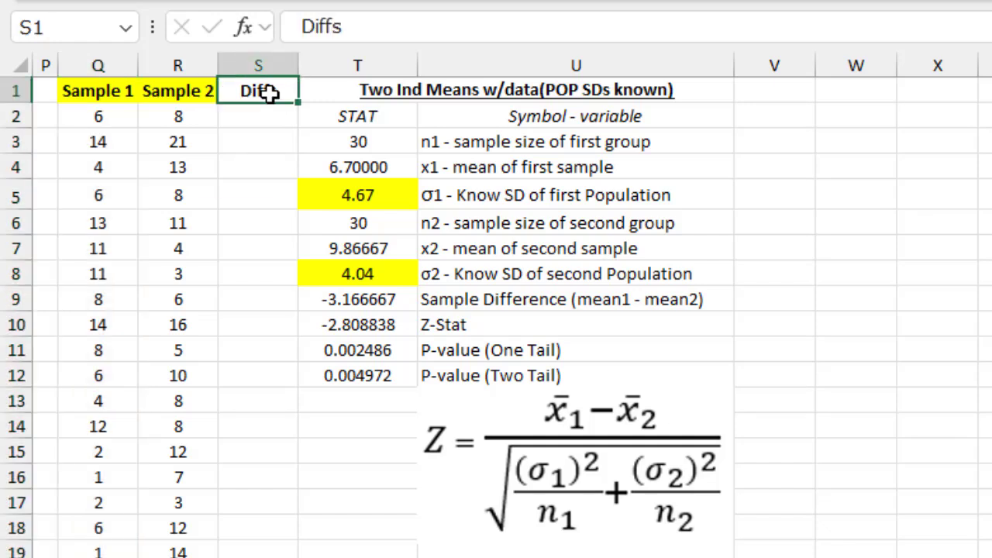
pyautogui.press('Delete')
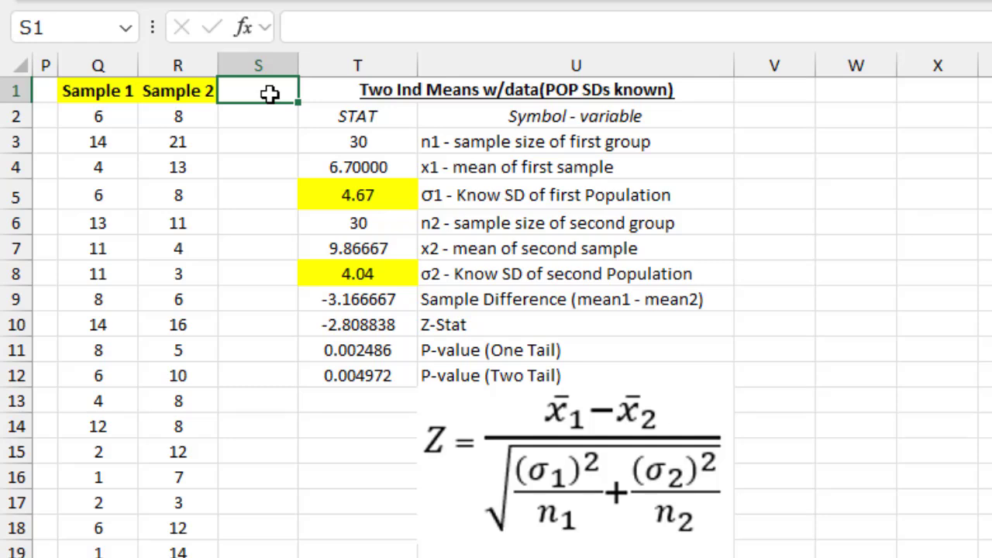
# - Examine the mean, standard deviation and cumulative arguments (0,1,TRUE) of the NORM.DIST formula in T11
pyautogui.click(370, 346)
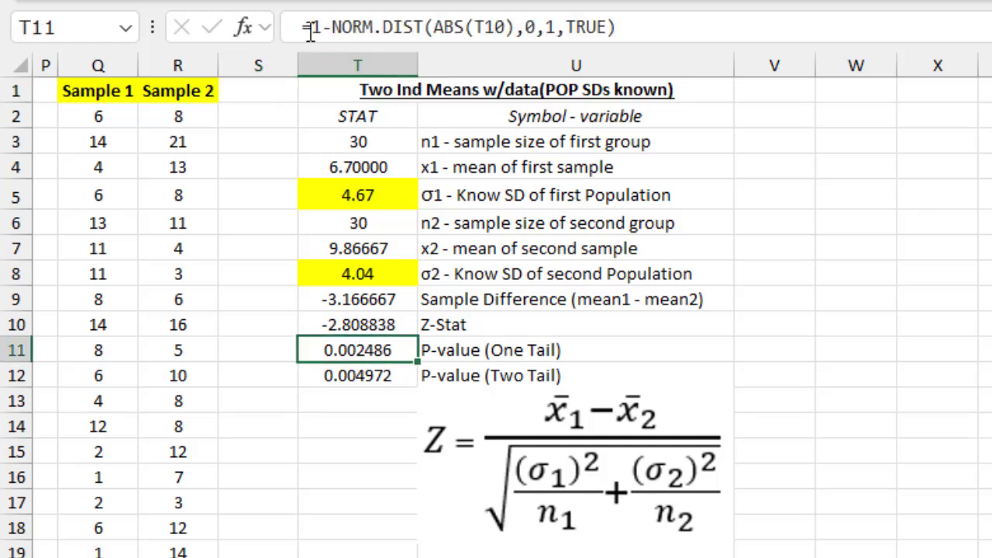
pyautogui.click(516, 27)
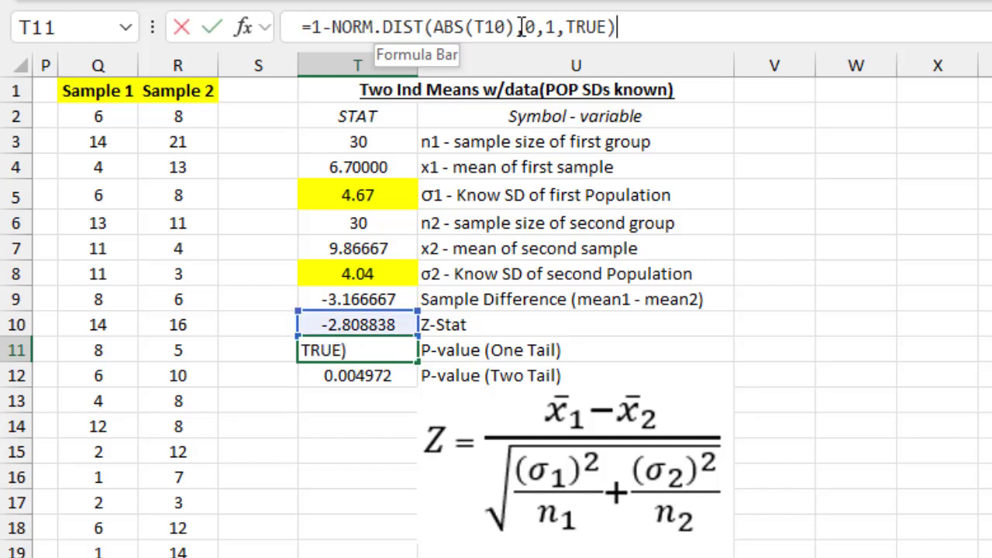
pyautogui.moveTo(515, 27); pyautogui.dragTo(607, 28)
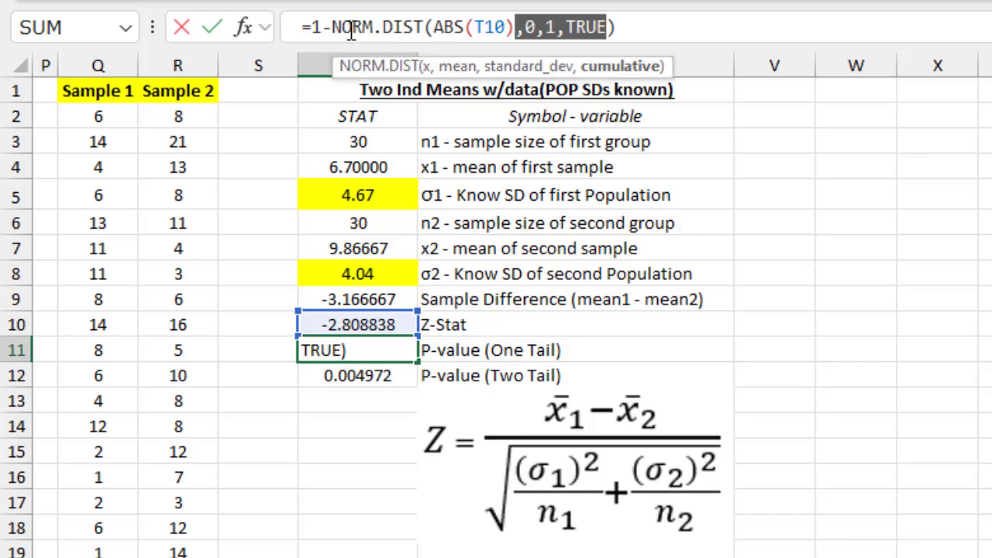